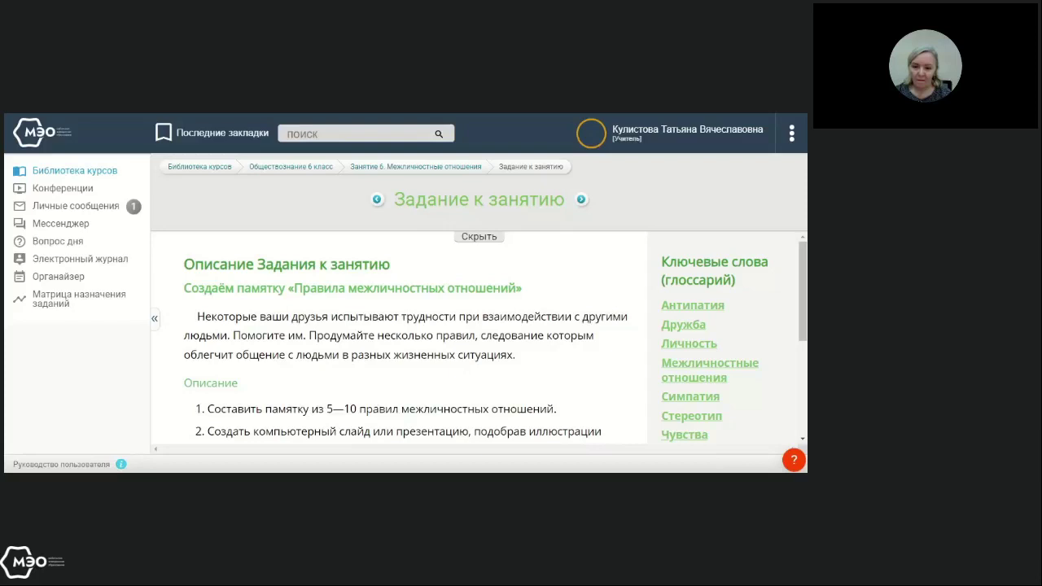
- Read through the lesson assignment «Правила межличностных отношений» and its hint «План работы над памяткой»
scroll(549, 323, up, 3)
scroll(565, 348, down, 3)
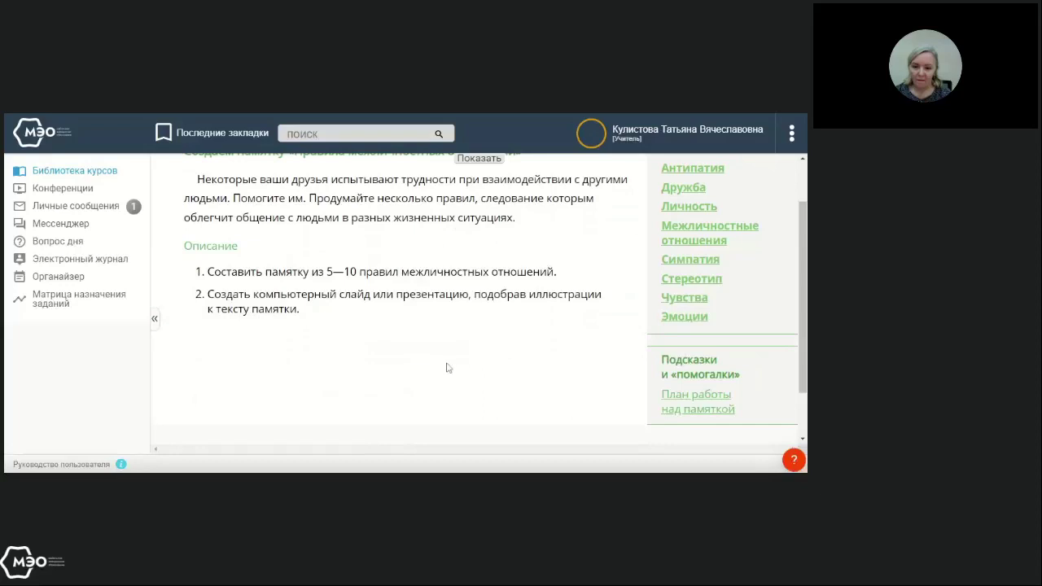
scroll(446, 367, up, 1)
scroll(446, 367, up, 1)
scroll(446, 367, down, 2)
click(677, 406)
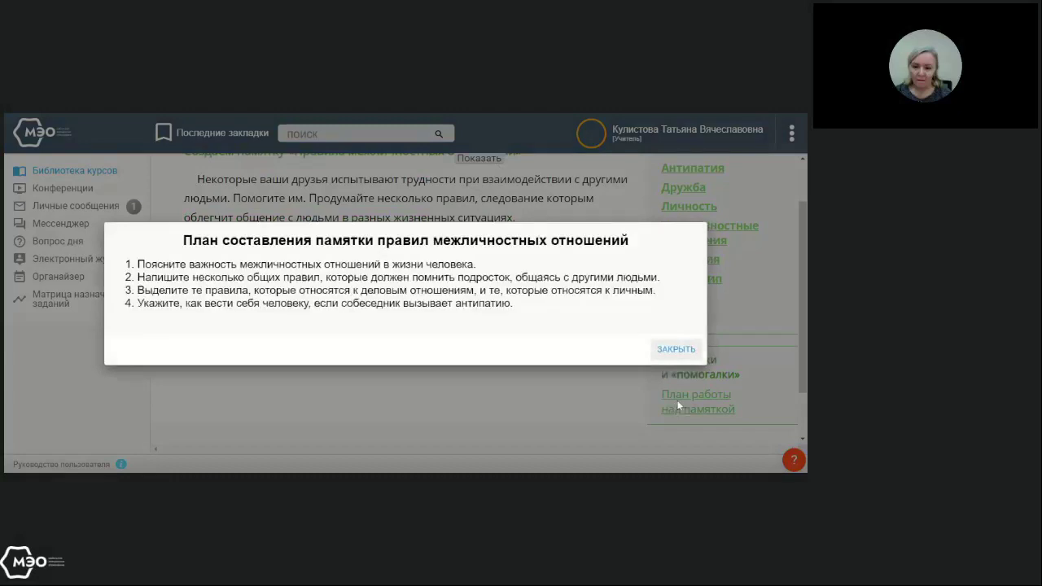
click(674, 349)
scroll(658, 383, up, 3)
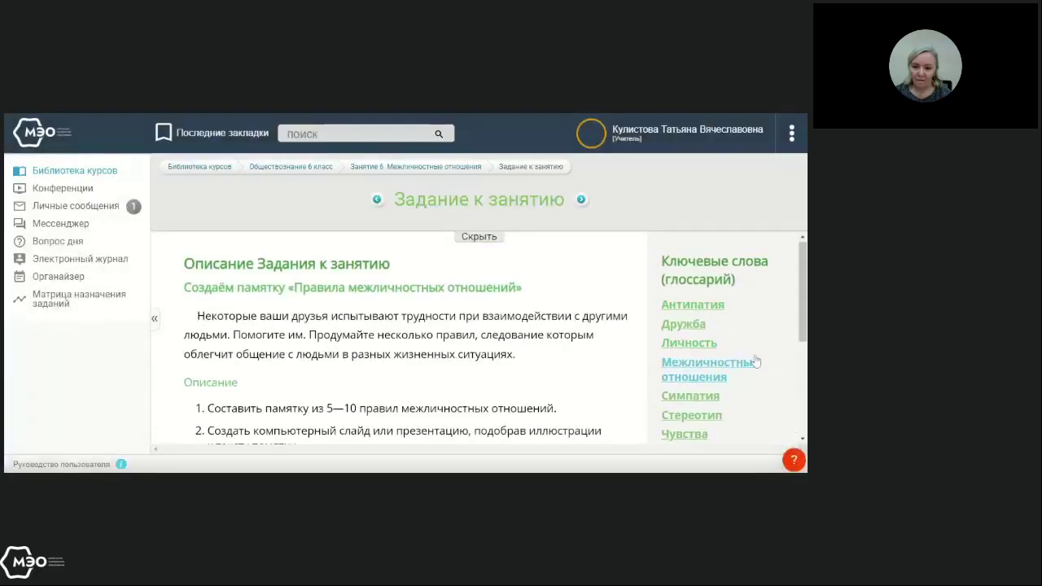
scroll(753, 350, down, 3)
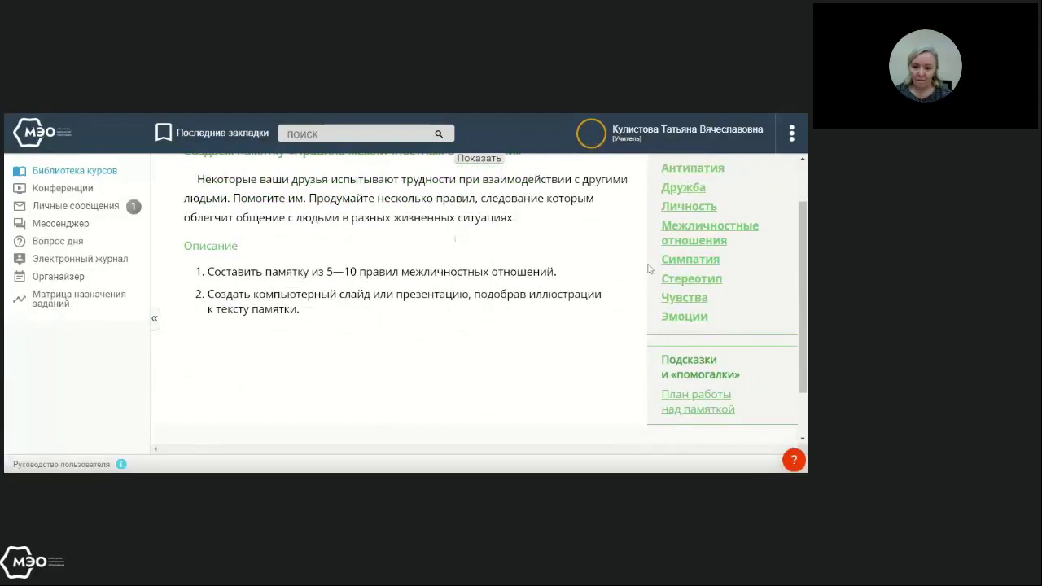
scroll(644, 267, up, 3)
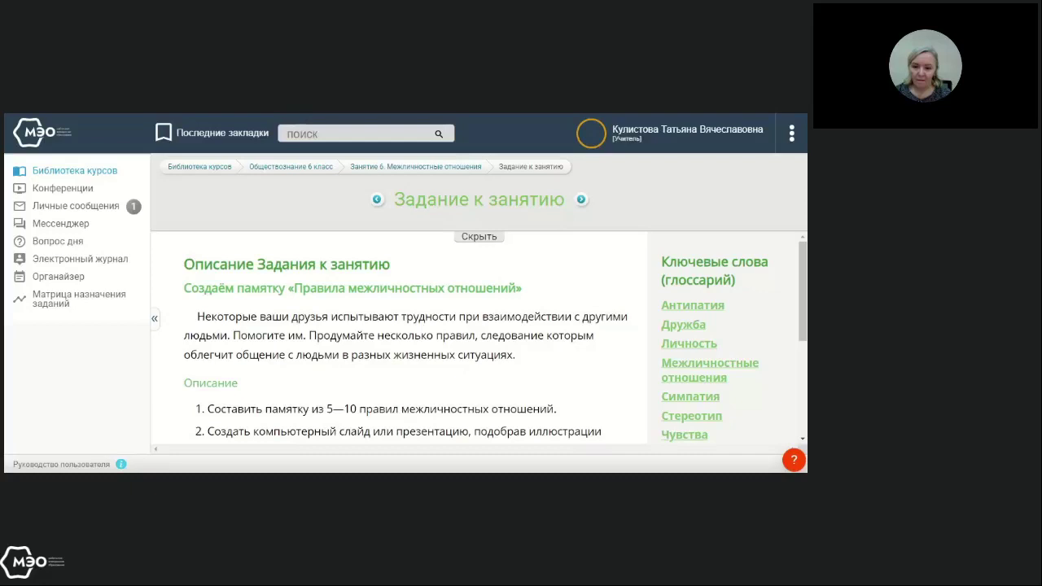
- Switch to the tasks page of Интернет-урок 1 and view the lesson content, hiding and restoring the page header
key(alt+Tab)
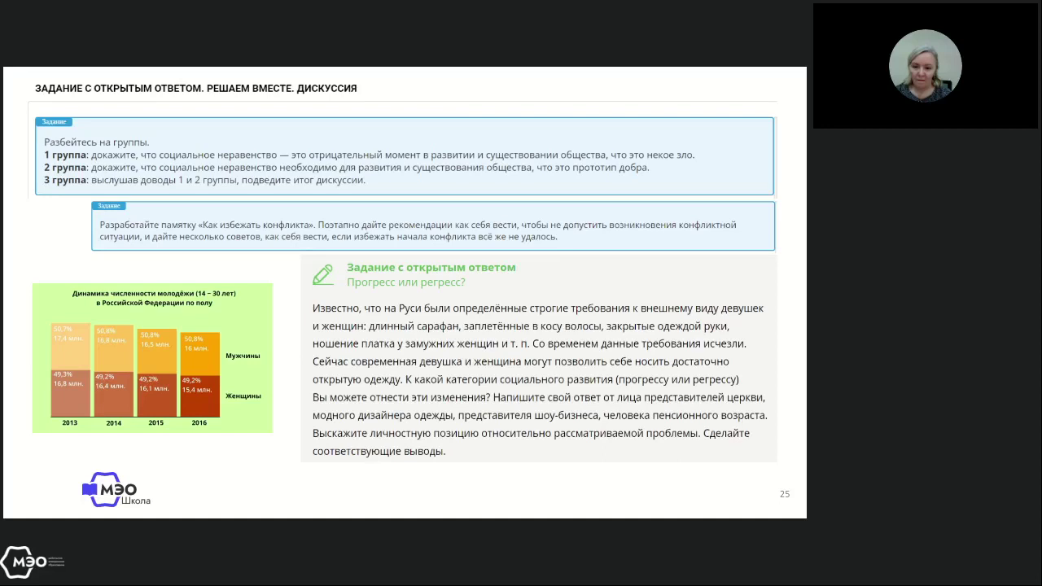
key(alt+Tab)
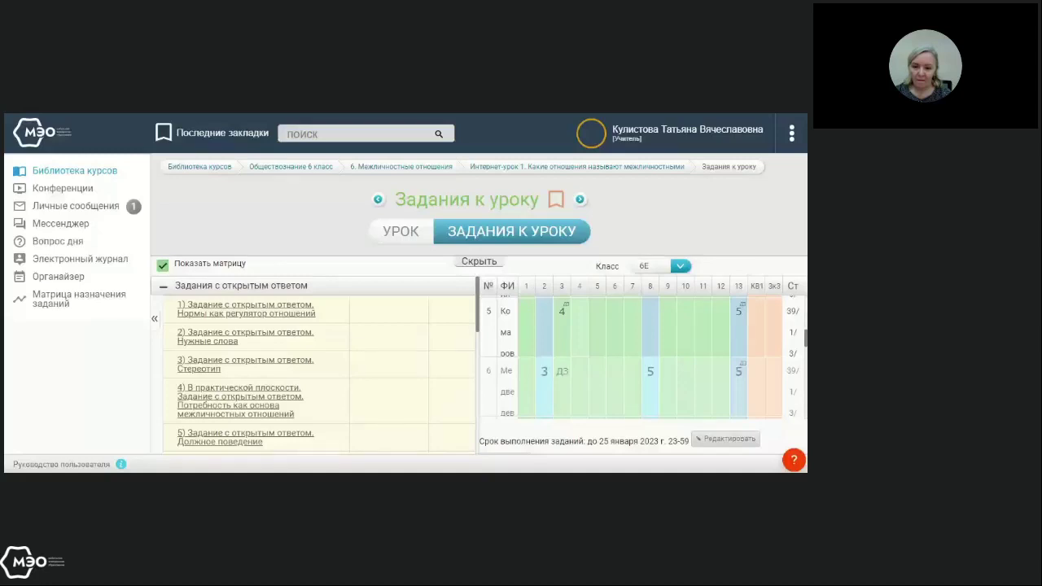
click(400, 233)
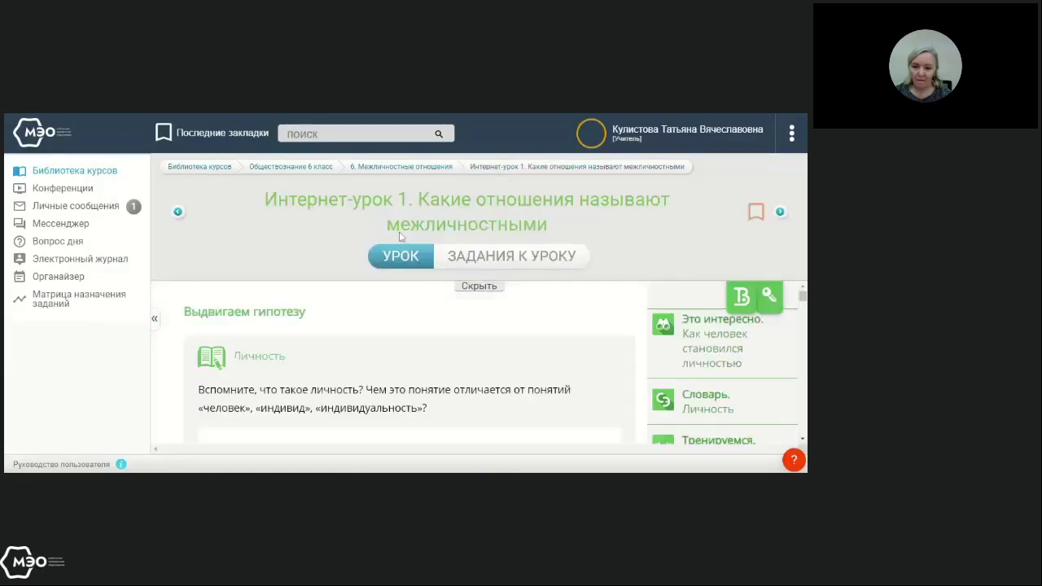
click(476, 287)
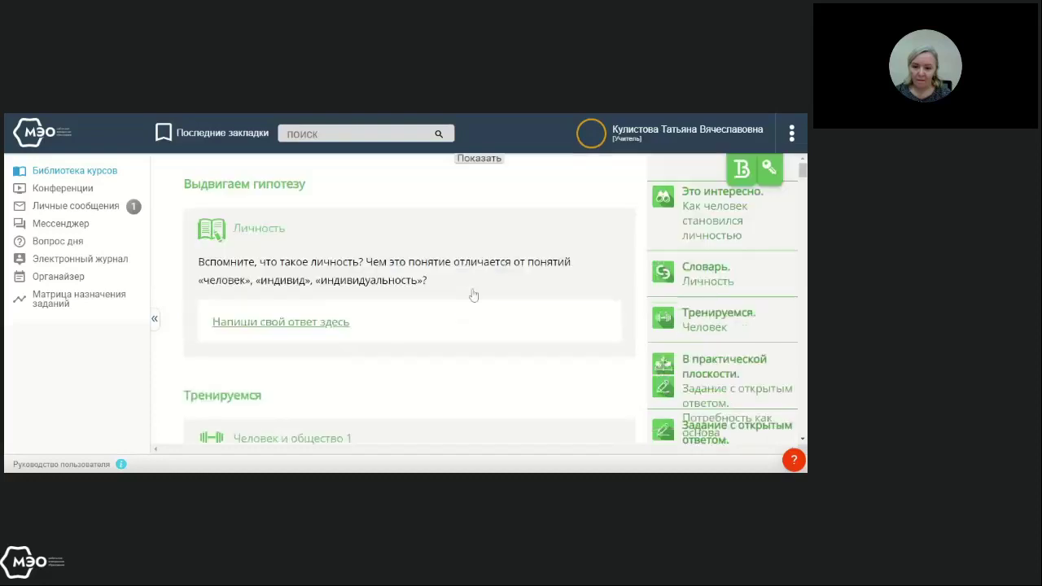
click(486, 159)
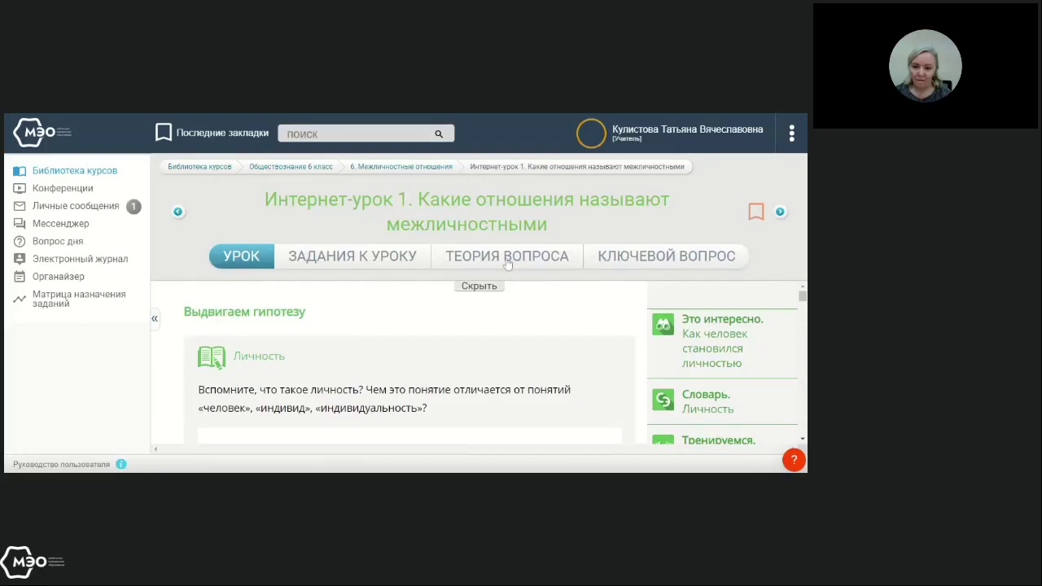
- Open the tasks of Интернет-урок 1 and look over the first students' rows in the class 6Е matrix
mouse_move(389, 263)
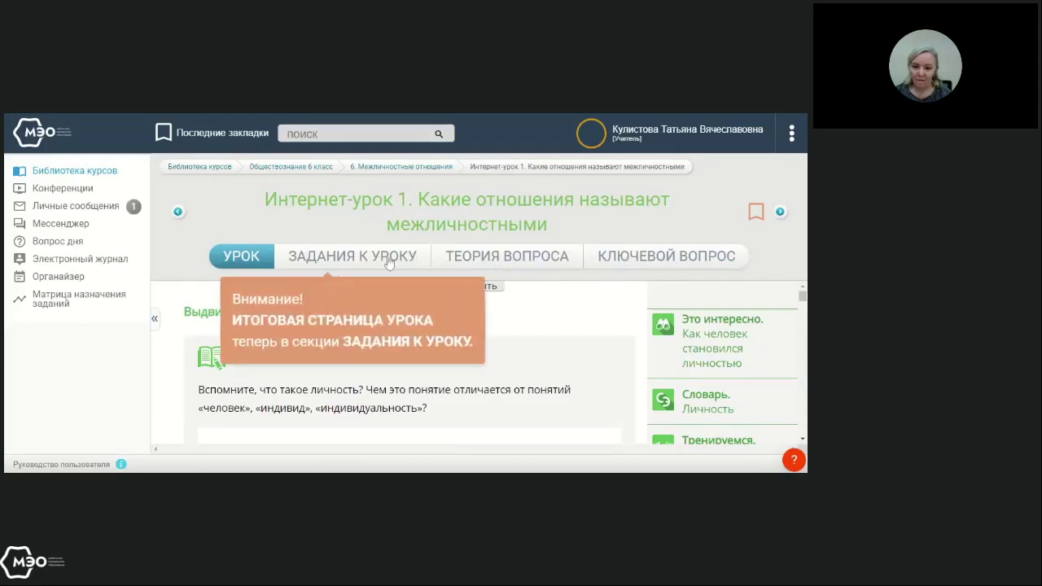
click(389, 259)
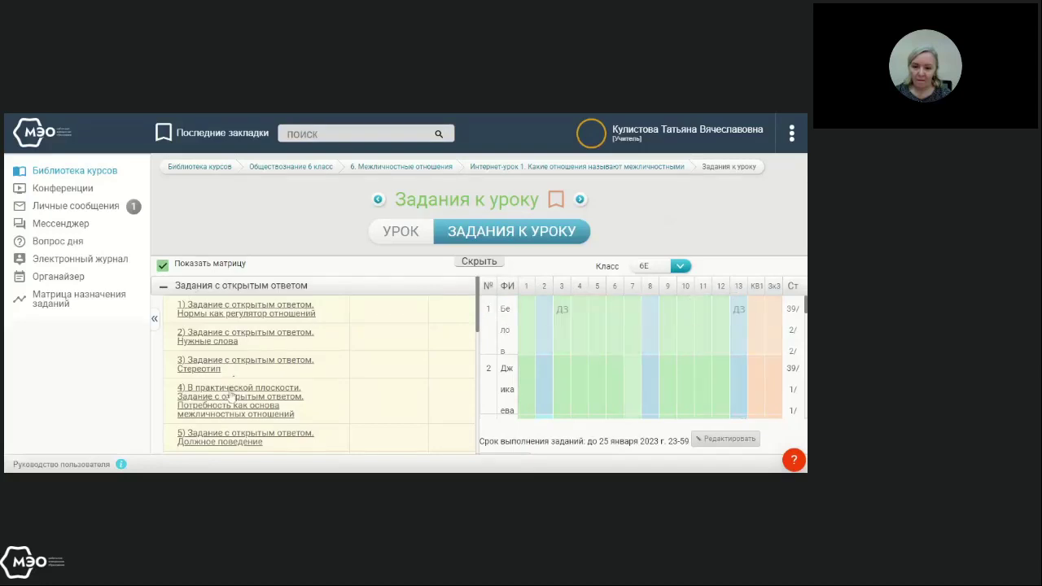
scroll(597, 356, down, 1)
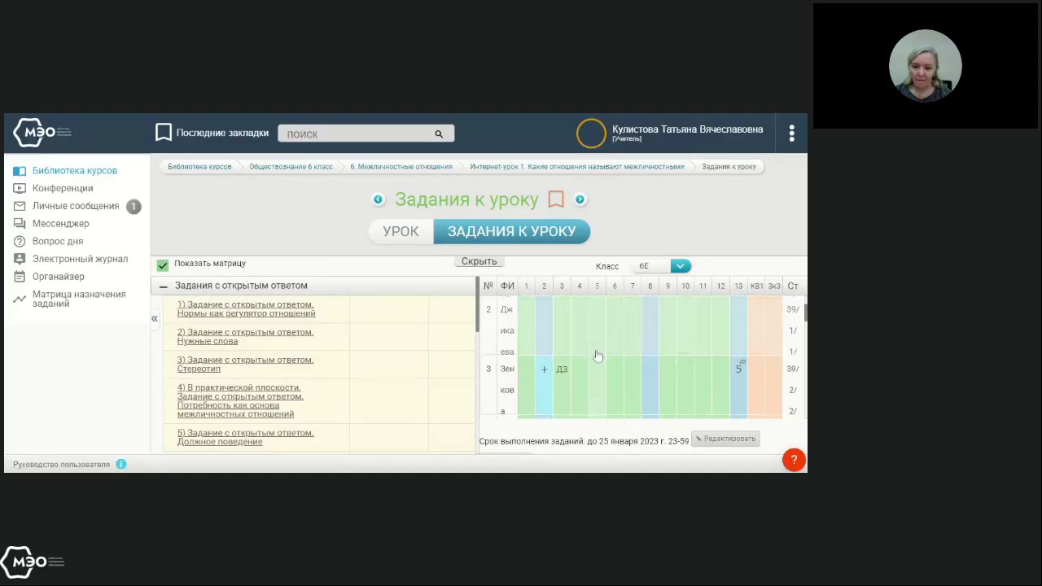
scroll(597, 355, down, 3)
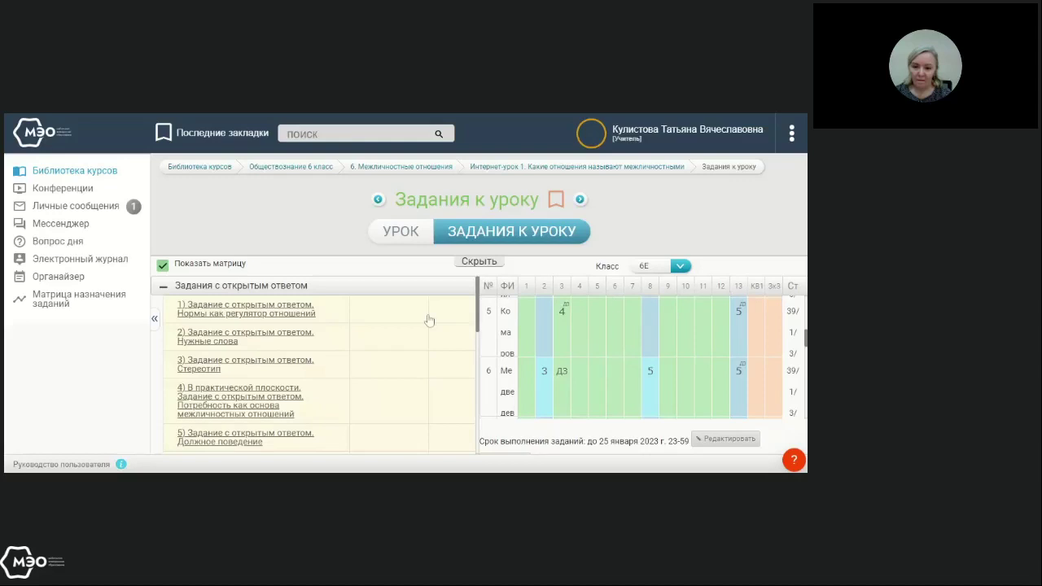
- Look through the list of open-answer tasks down to task 13 and the «Проверь себя» section
scroll(263, 343, down, 1)
scroll(264, 342, down, 1)
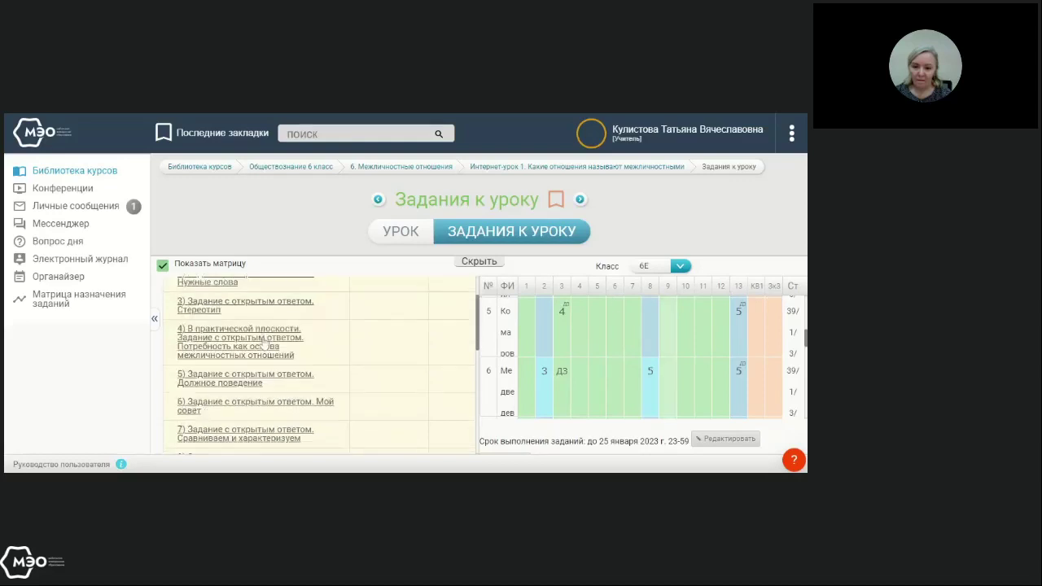
scroll(255, 370, down, 1)
scroll(254, 370, down, 5)
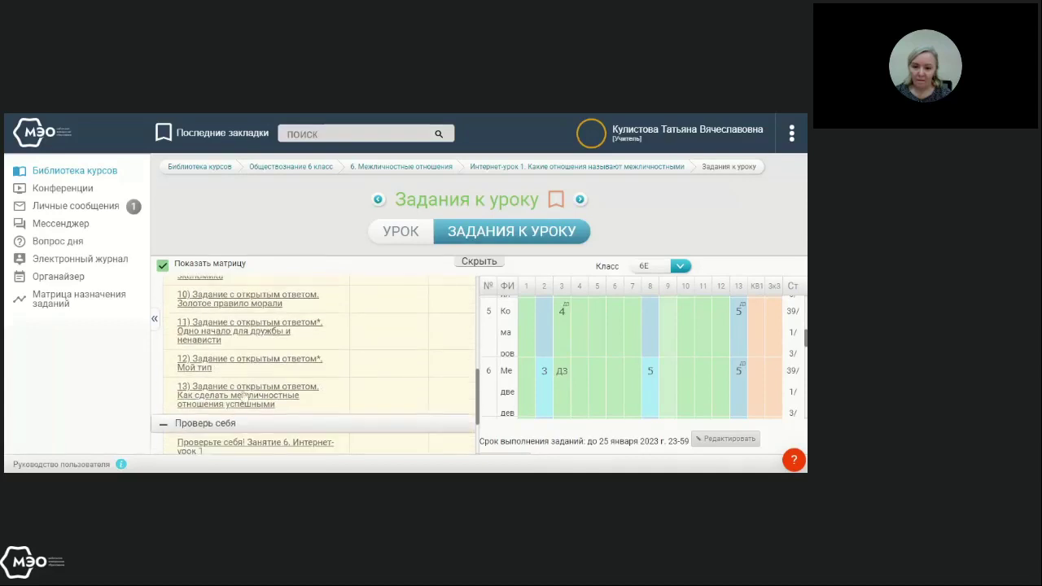
scroll(238, 373, up, 2)
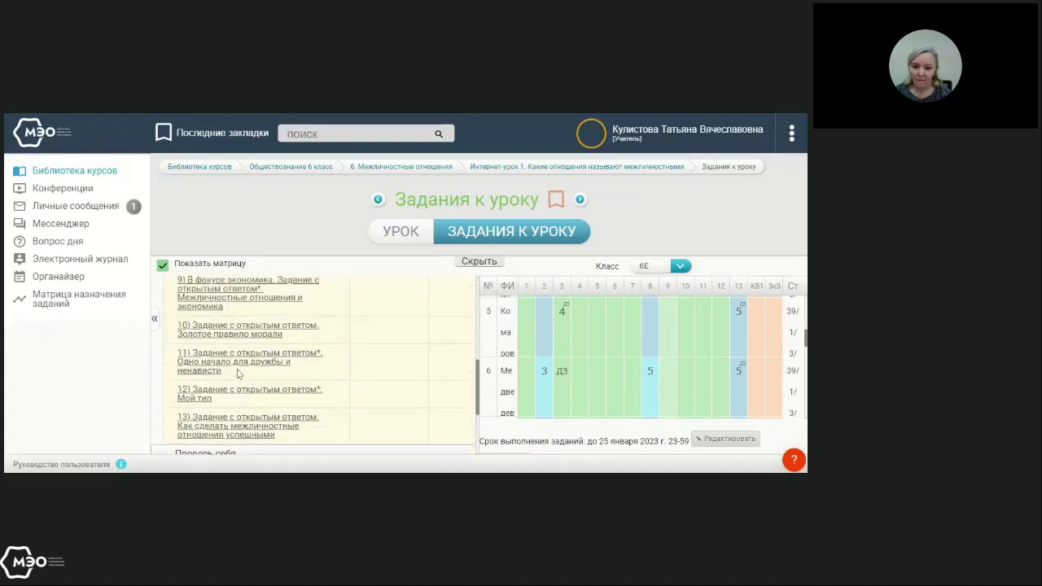
scroll(237, 372, down, 2)
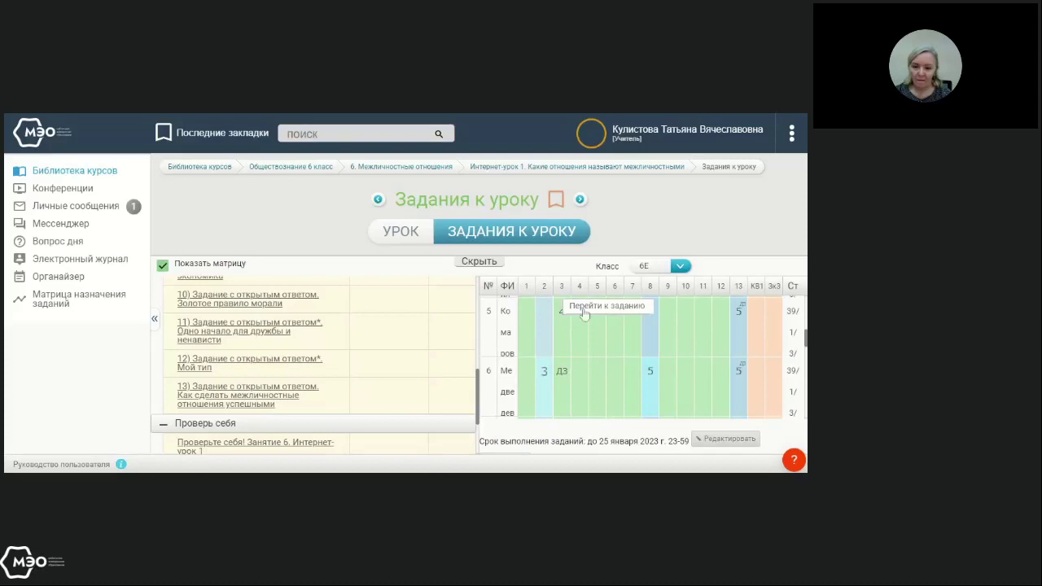
- View the fifth student's answer to open-answer task 3 «Стереотип» from the matrix and close it
click(599, 313)
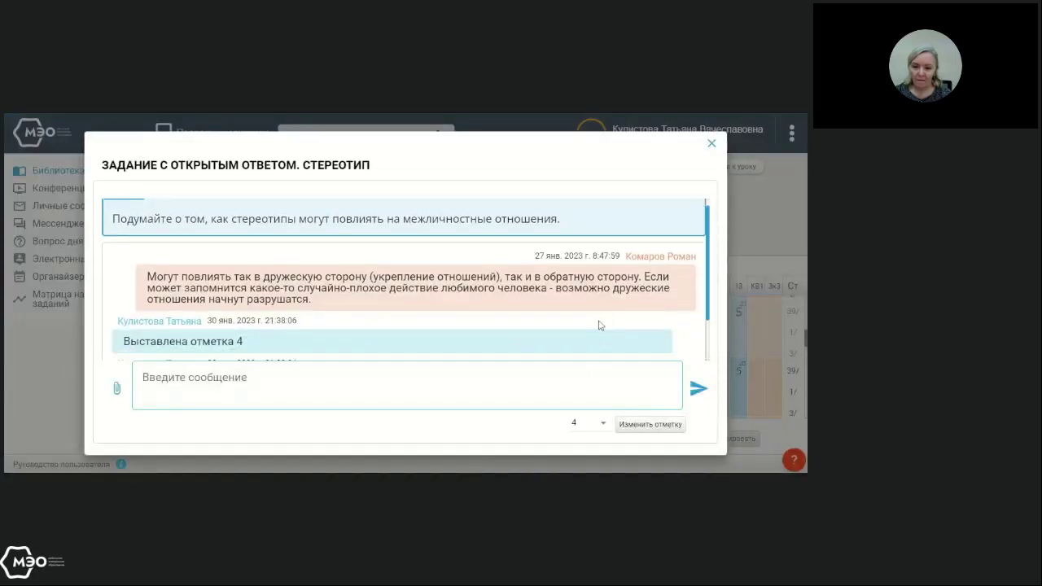
click(710, 146)
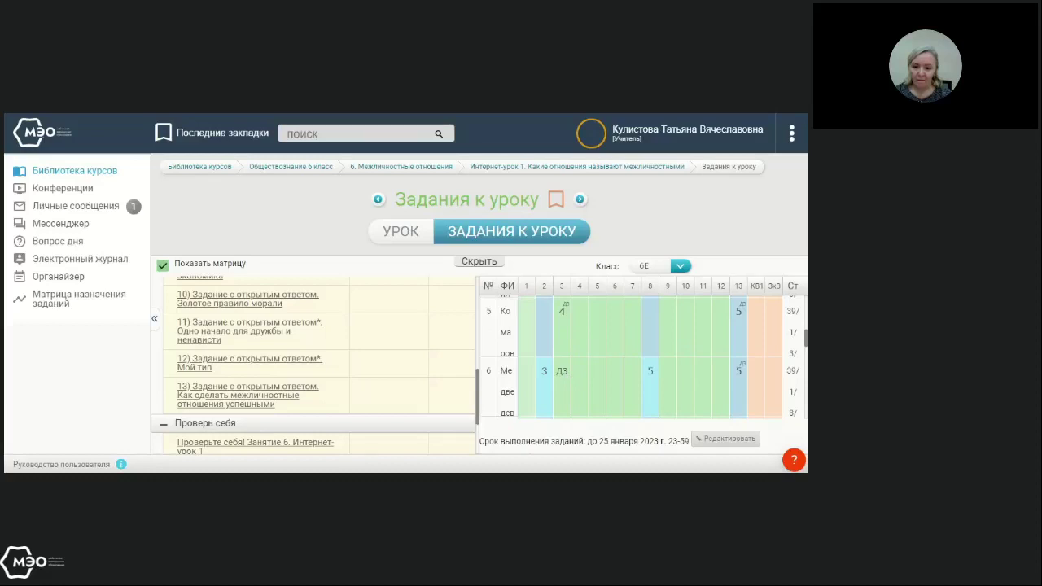
- Examine the task 3 results of the remaining students in the class 6Е matrix
scroll(562, 372, down, 3)
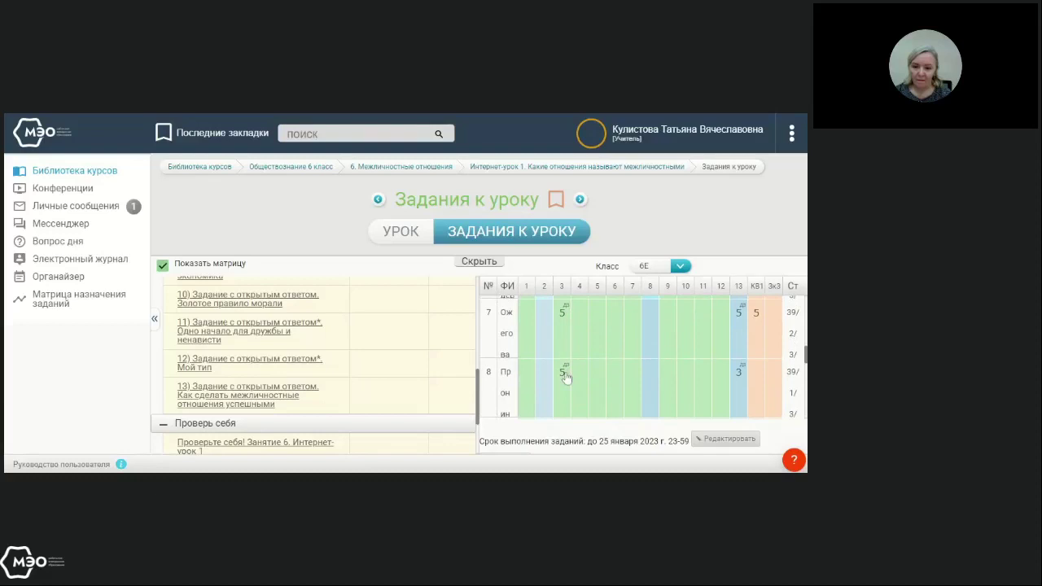
scroll(567, 377, down, 4)
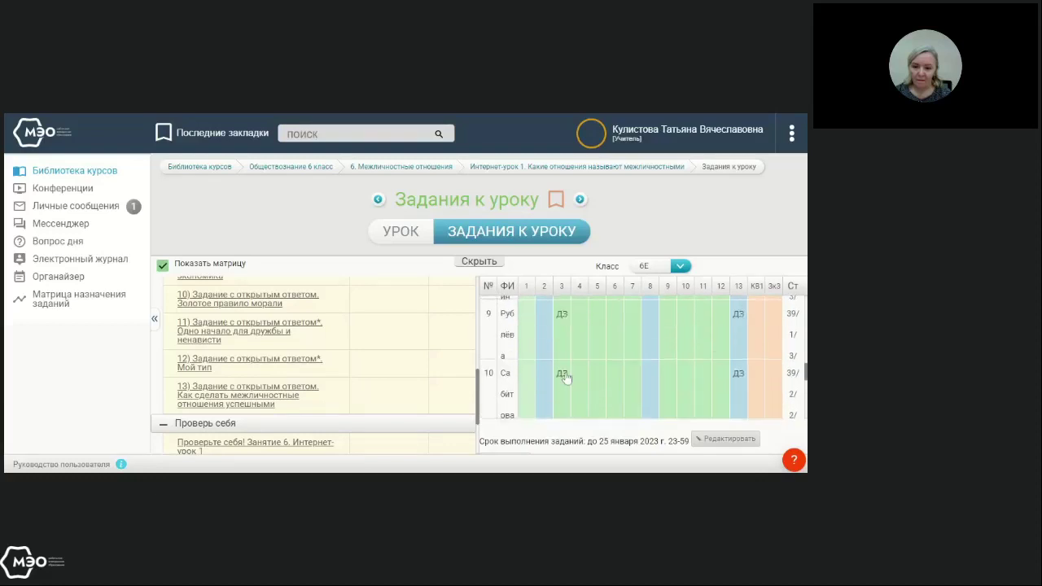
scroll(562, 372, up, 2)
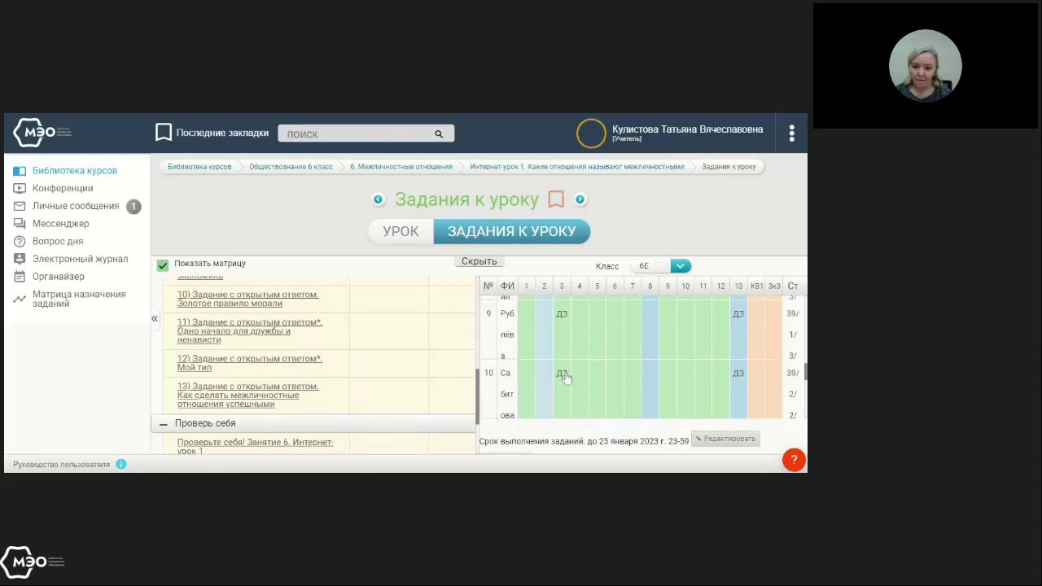
scroll(566, 375, down, 1)
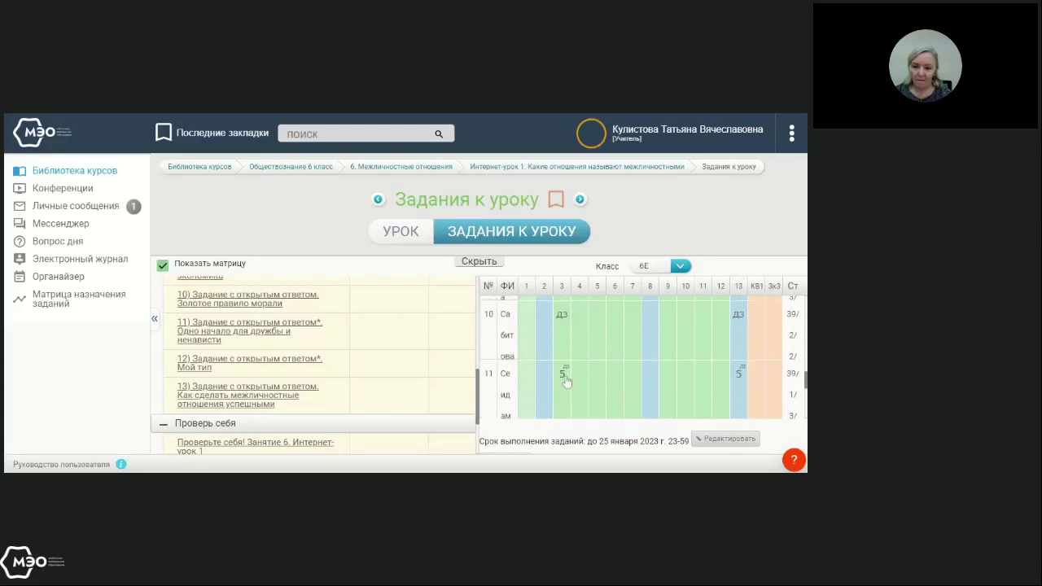
scroll(567, 381, down, 1)
scroll(566, 381, down, 3)
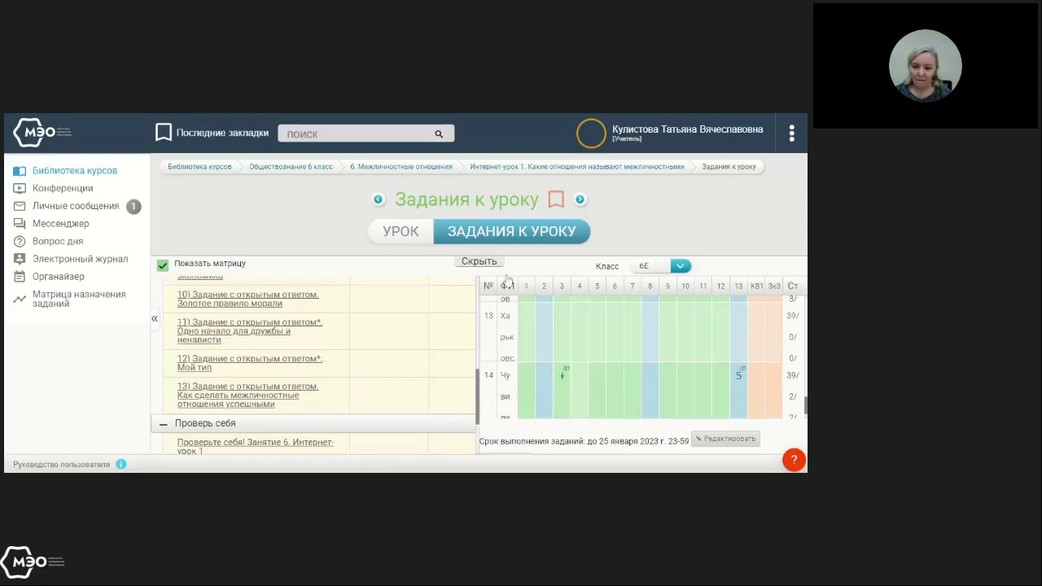
- Return from the tasks to the content of Интернет-урок 1
click(402, 234)
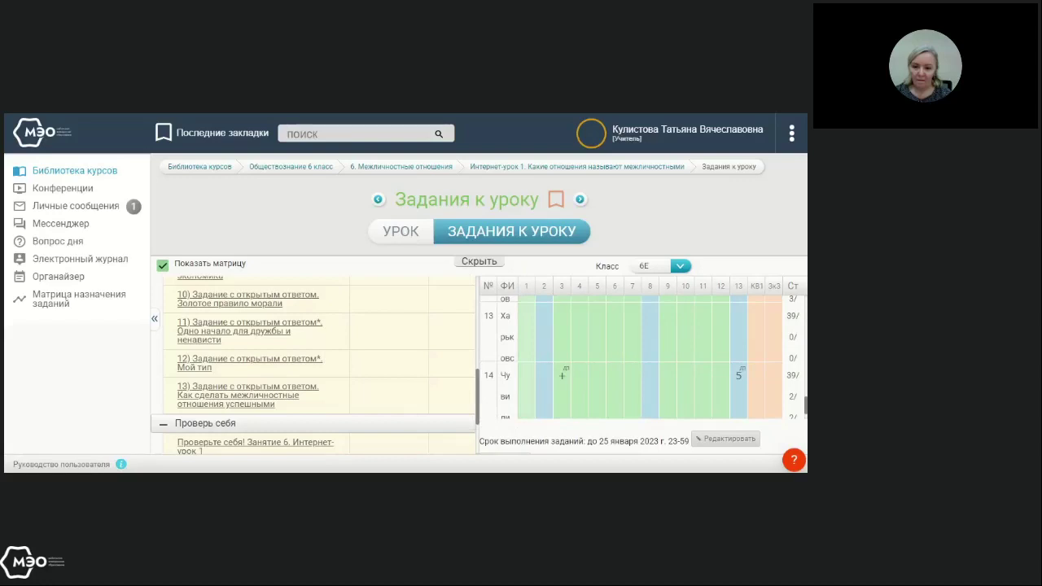